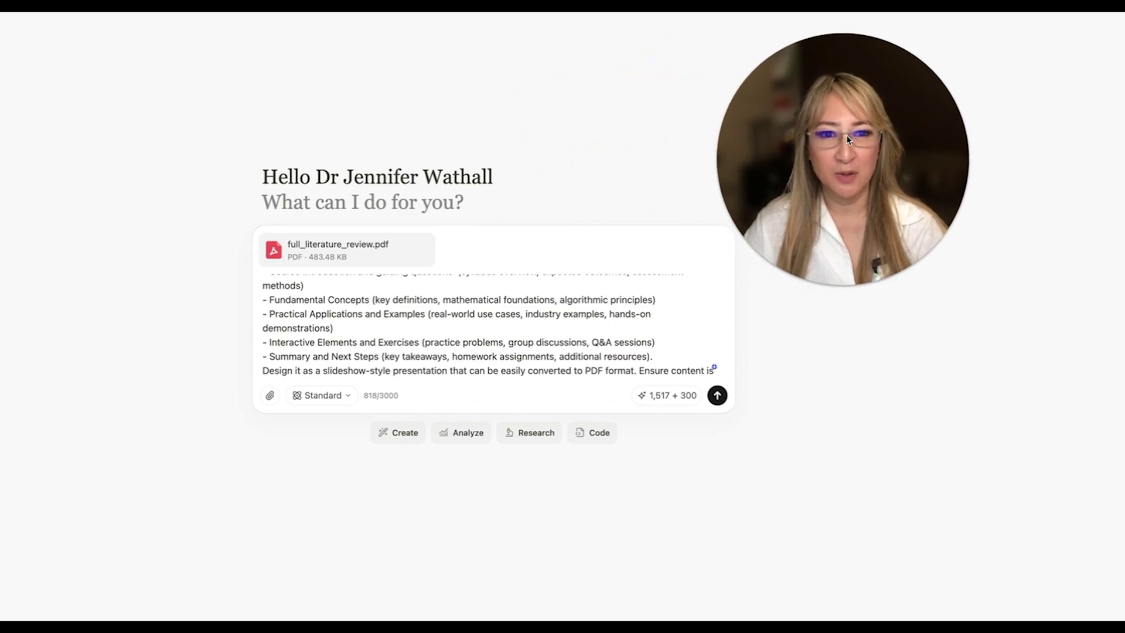
- Show the Create suggestions beneath the drafted presentation prompt with full_literature_review.pdf attached
scroll(287, 322, "up", 3)
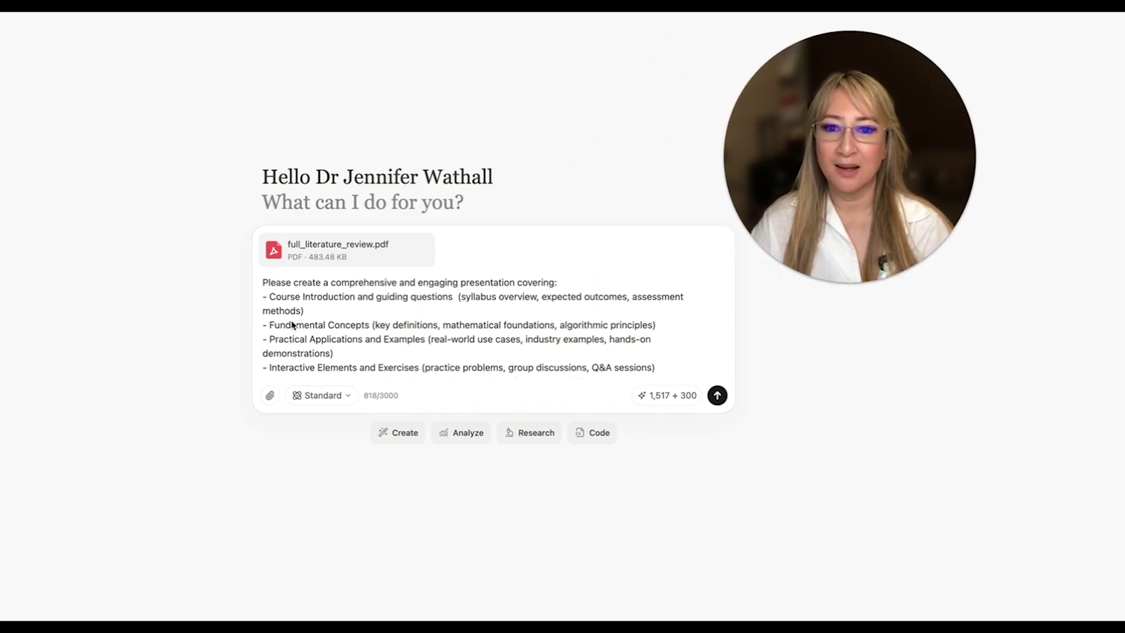
left_click(389, 437)
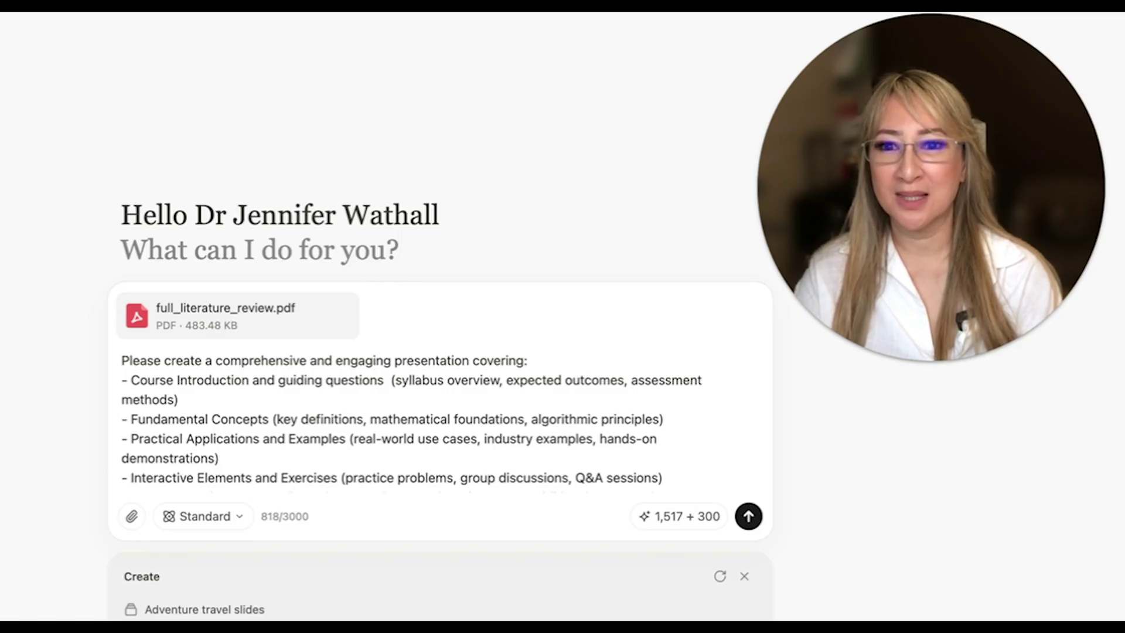
scroll(417, 402, "down", 2)
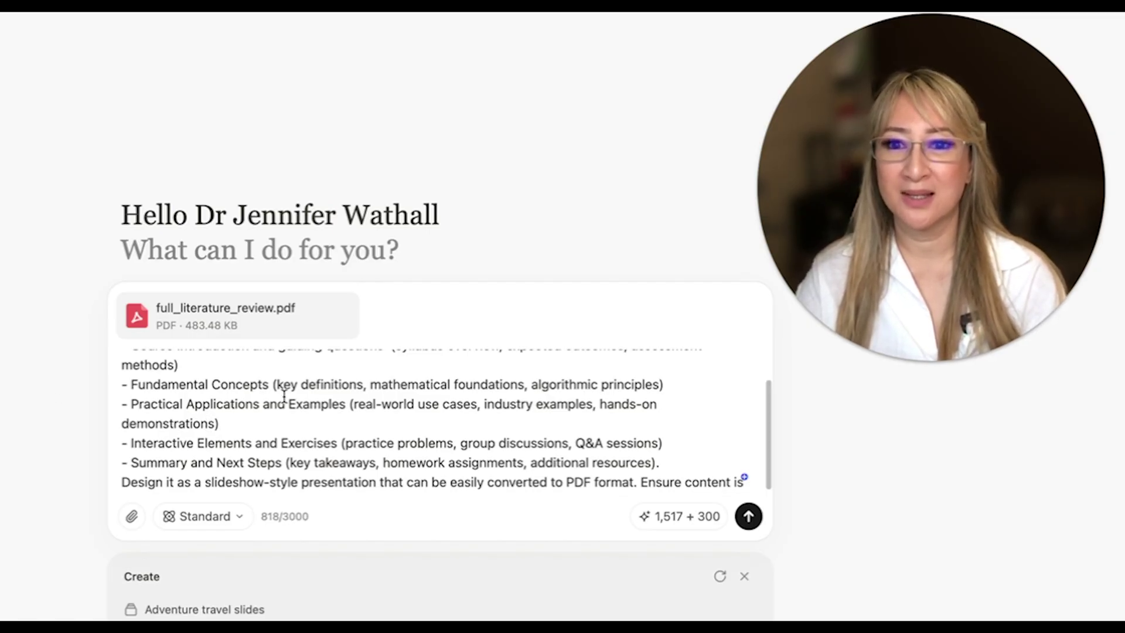
scroll(284, 397, "down", 3)
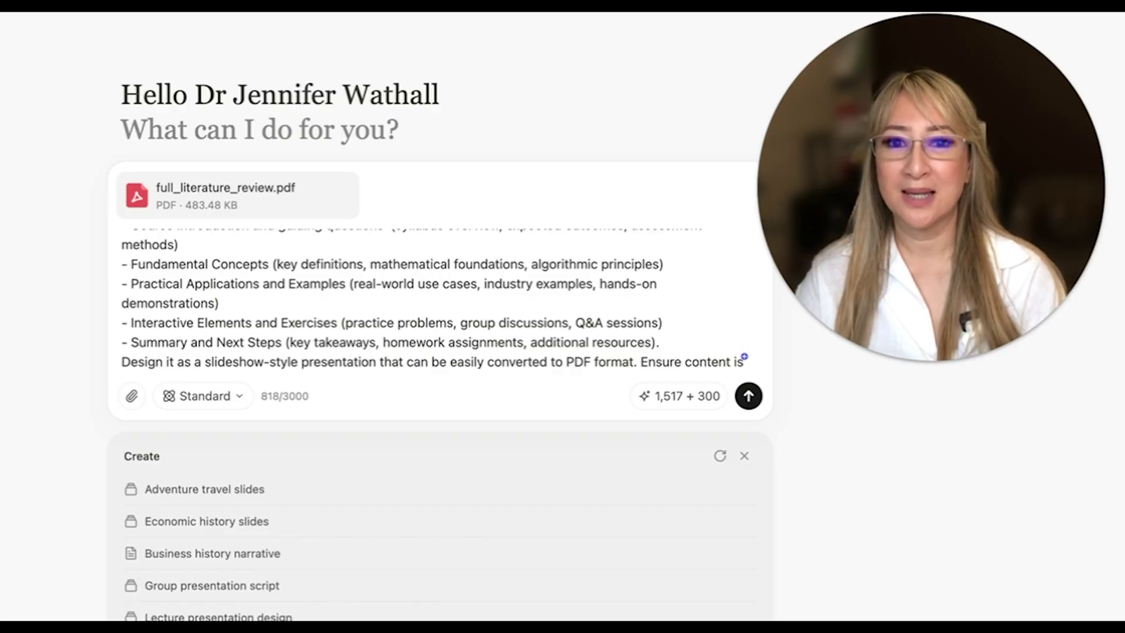
scroll(282, 318, "down", 2)
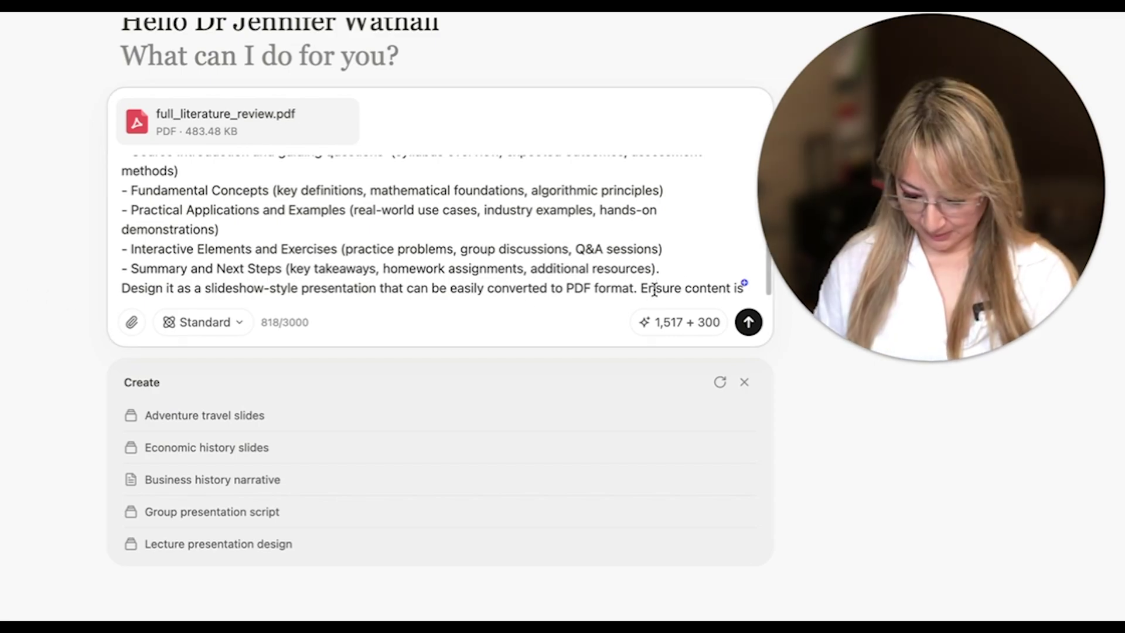
scroll(644, 291, "down", 2)
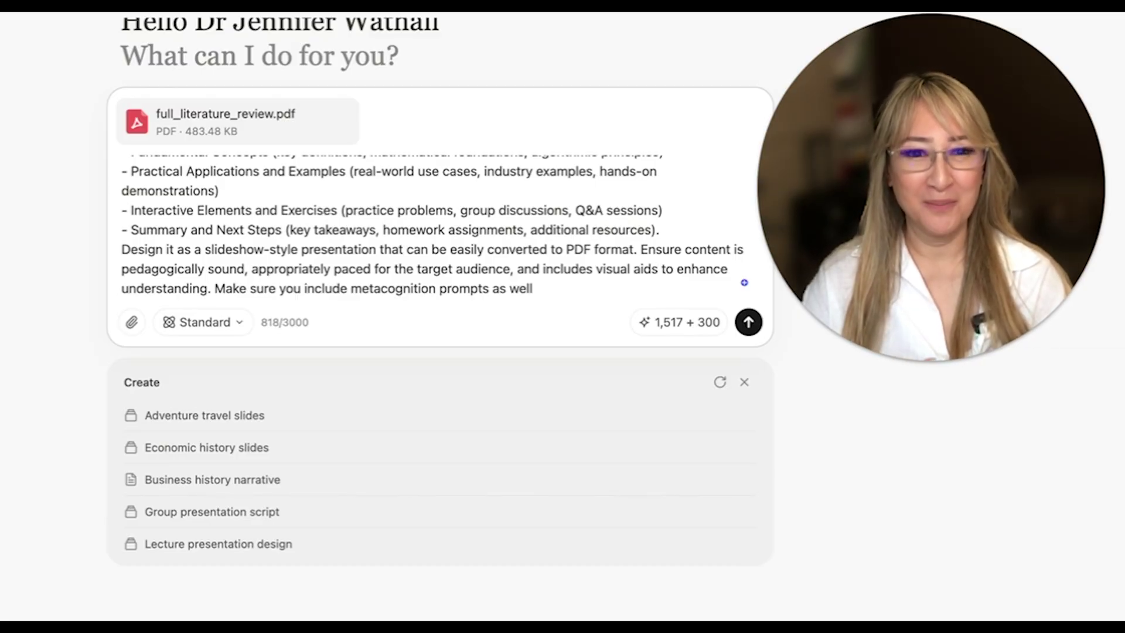
left_click(750, 323)
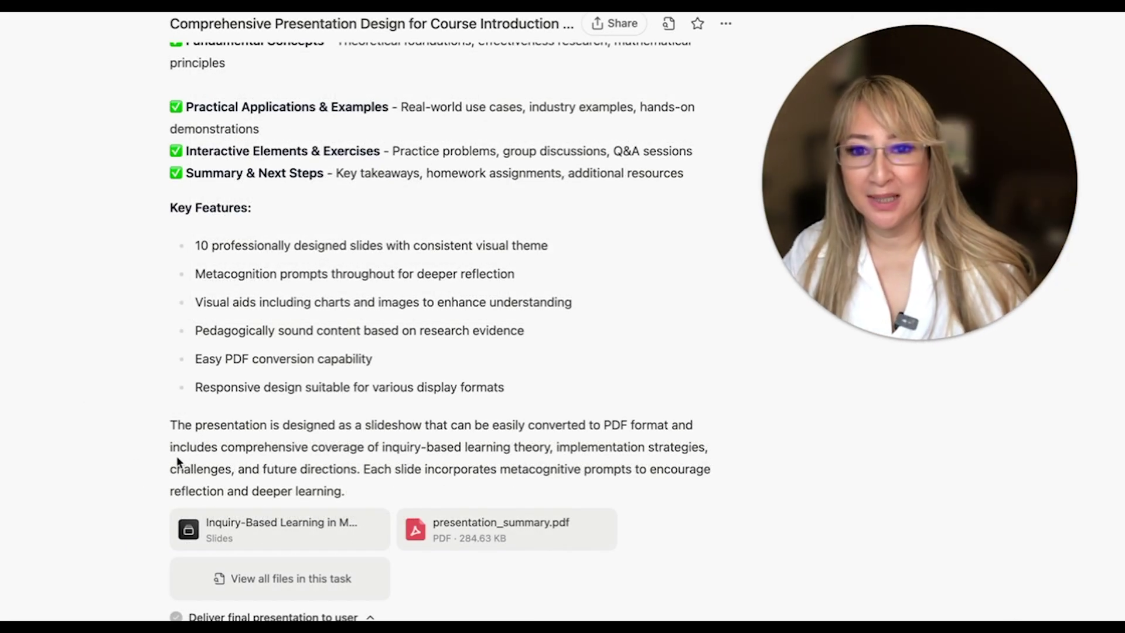
scroll(104, 486, "up", 20)
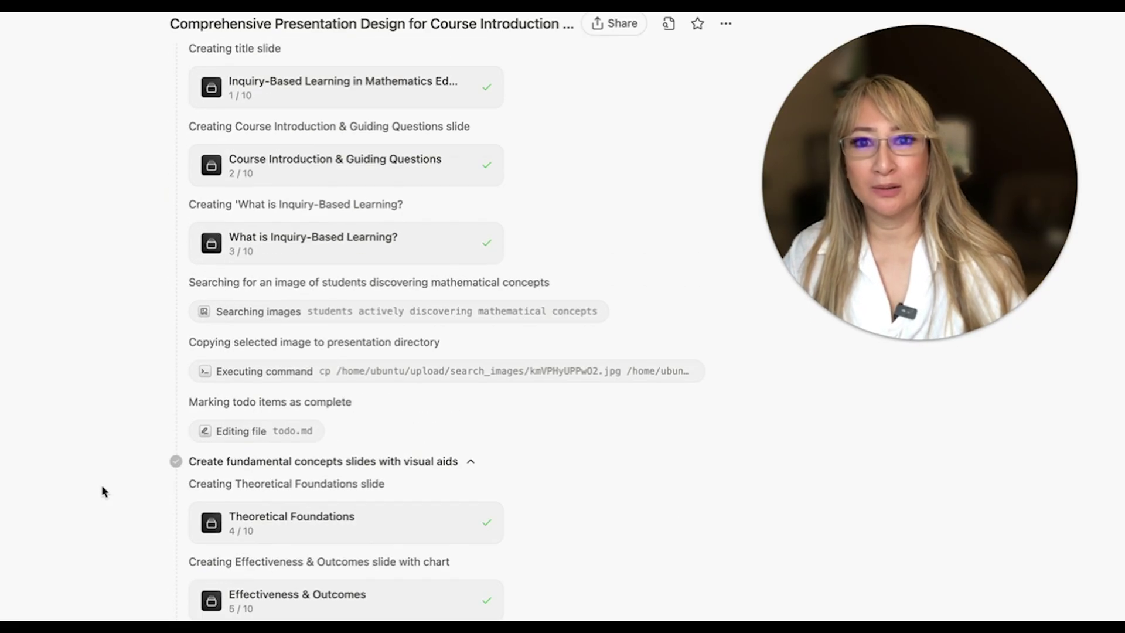
scroll(102, 491, "up", 15)
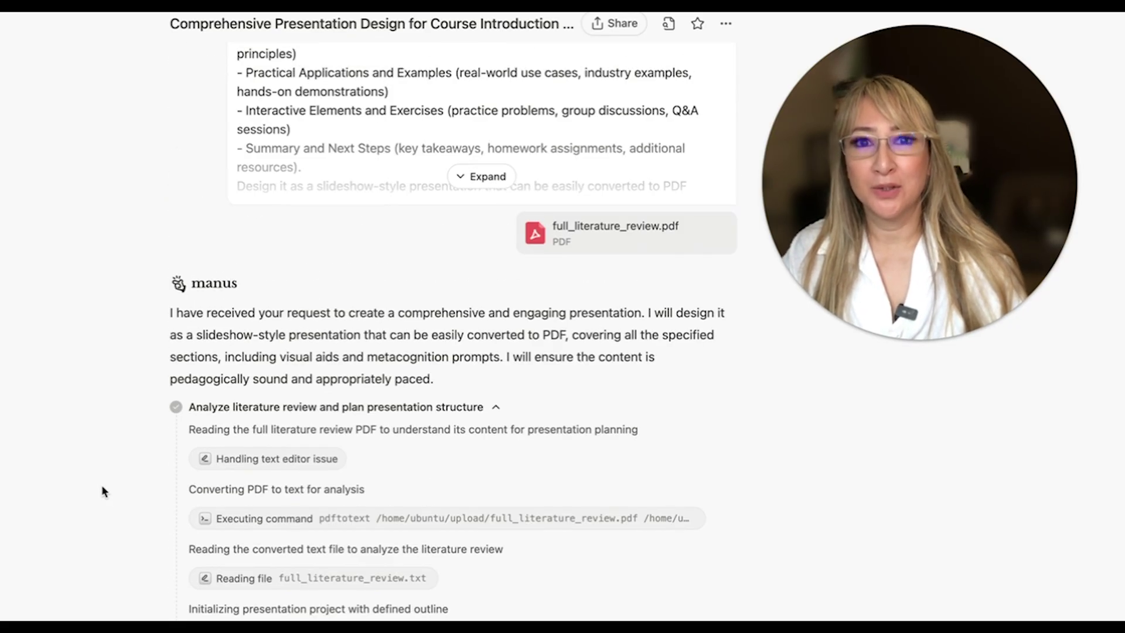
scroll(101, 486, "up", 3)
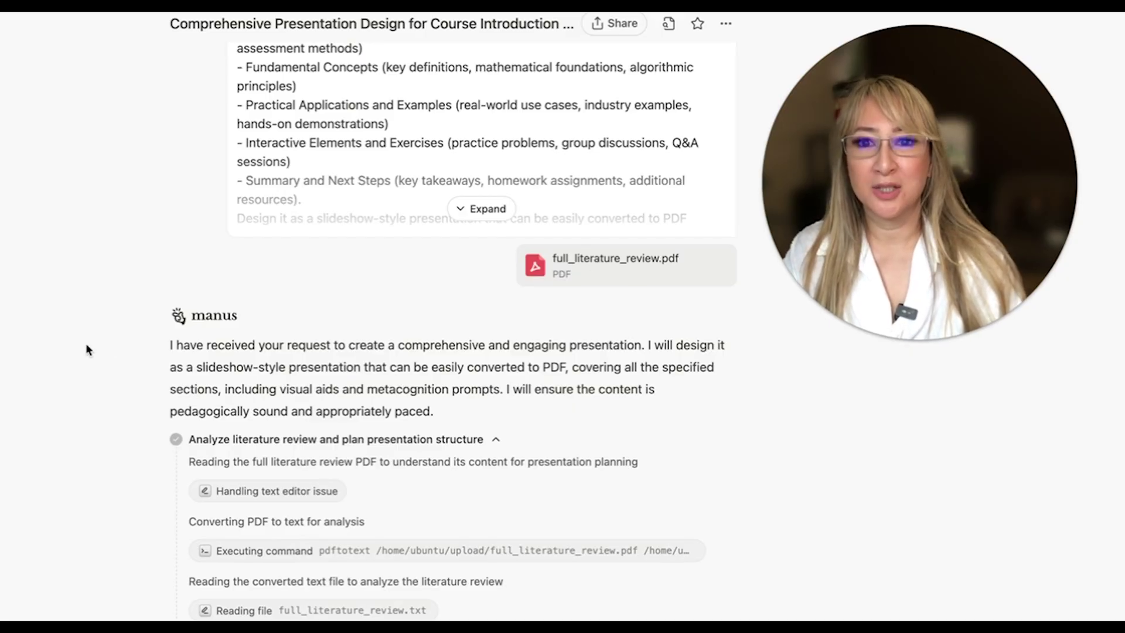
scroll(69, 360, "down", 3)
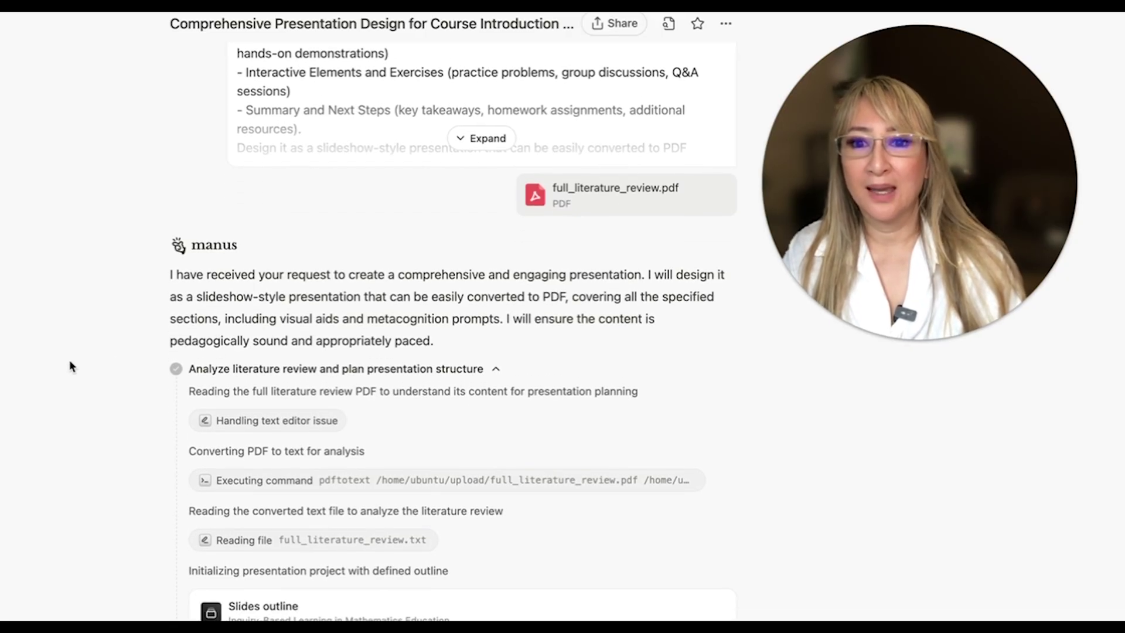
scroll(69, 361, "down", 3)
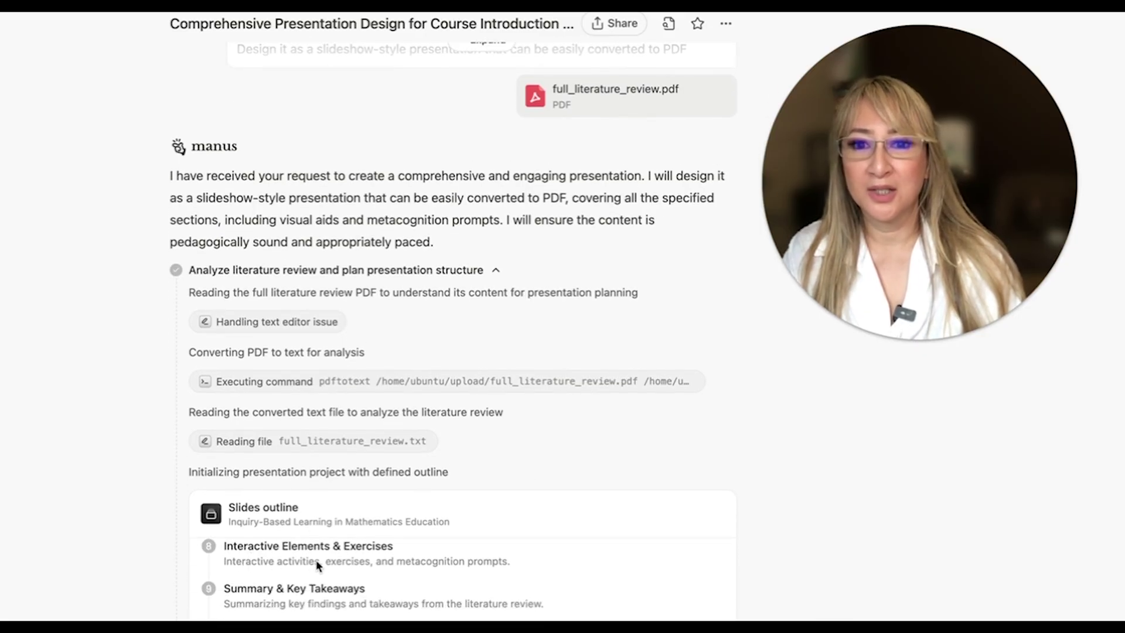
scroll(197, 576, "down", 1)
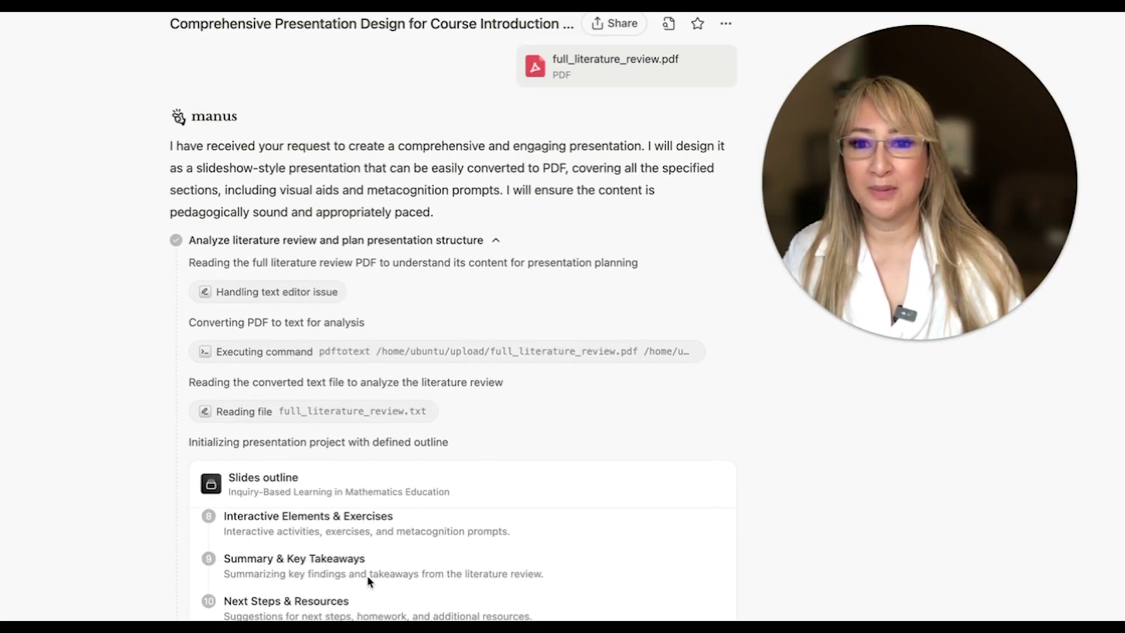
scroll(178, 565, "down", 2)
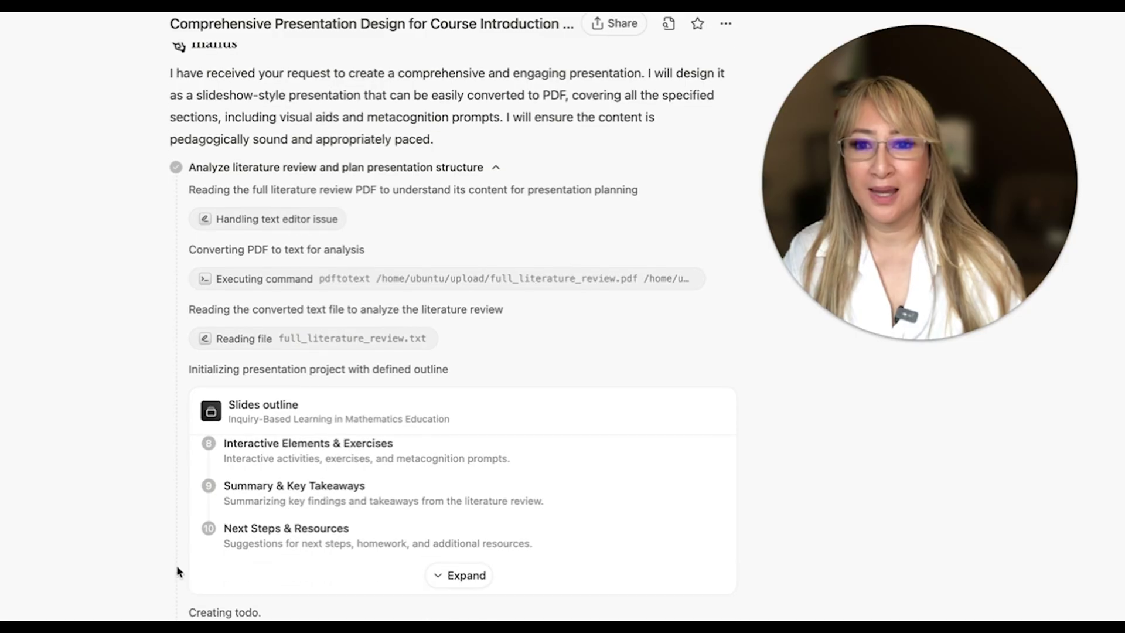
- Expand the Slides outline and scroll through all 10 planned slides and the step log
left_click(459, 574)
scroll(460, 573, "down", 1)
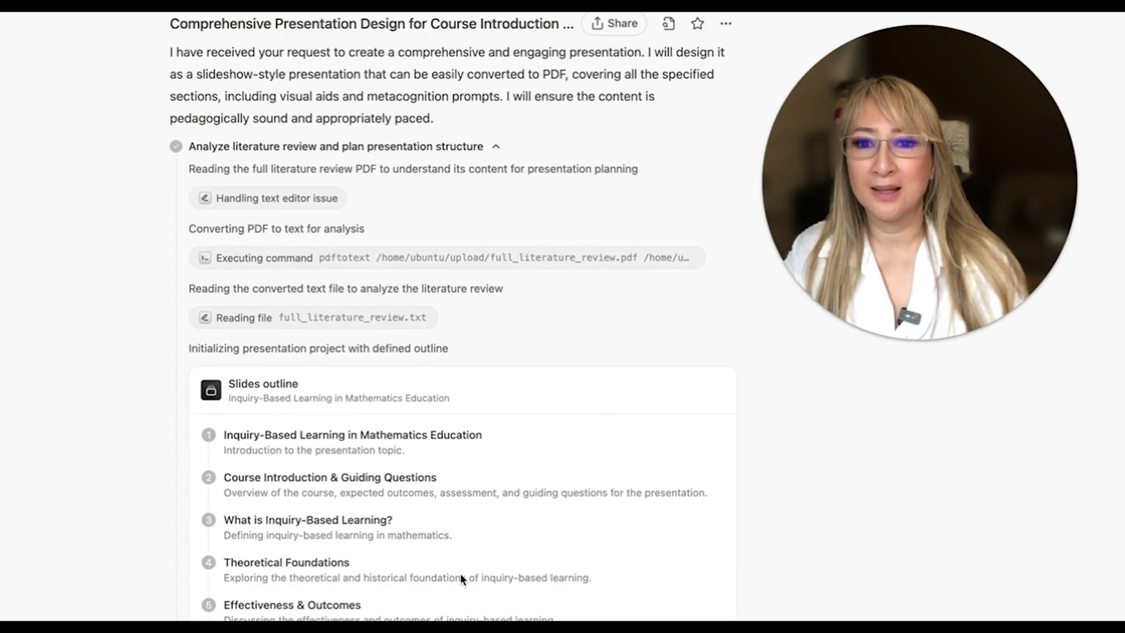
scroll(153, 508, "down", 3)
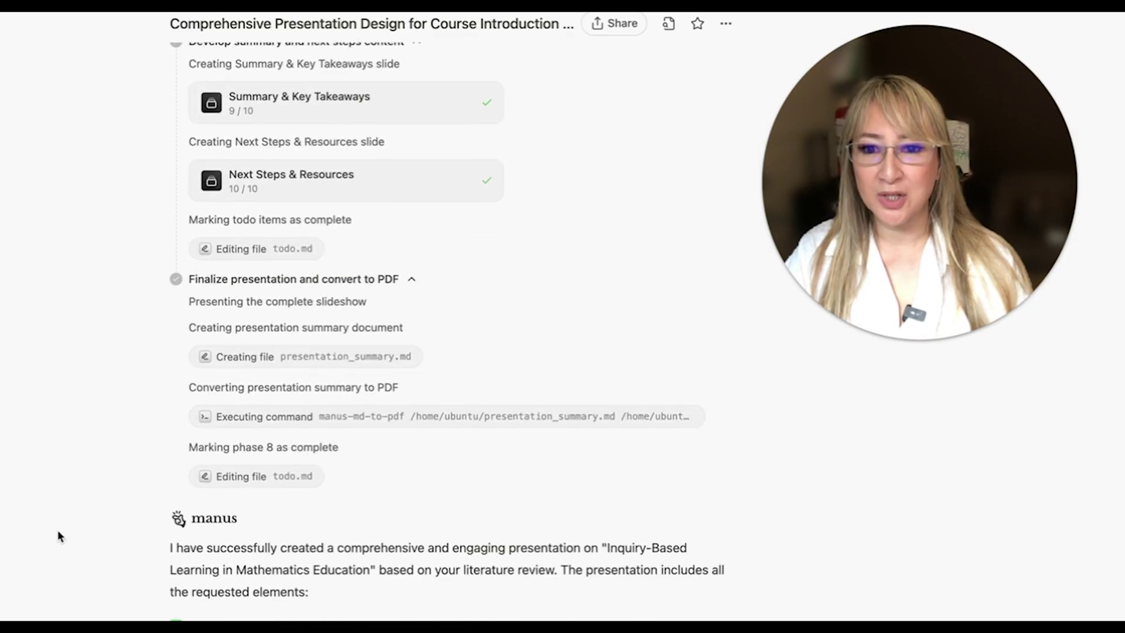
- Scroll past Key Features to the Slides and presentation_summary.pdf cards, then open the deck preview
scroll(57, 532, "down", 1)
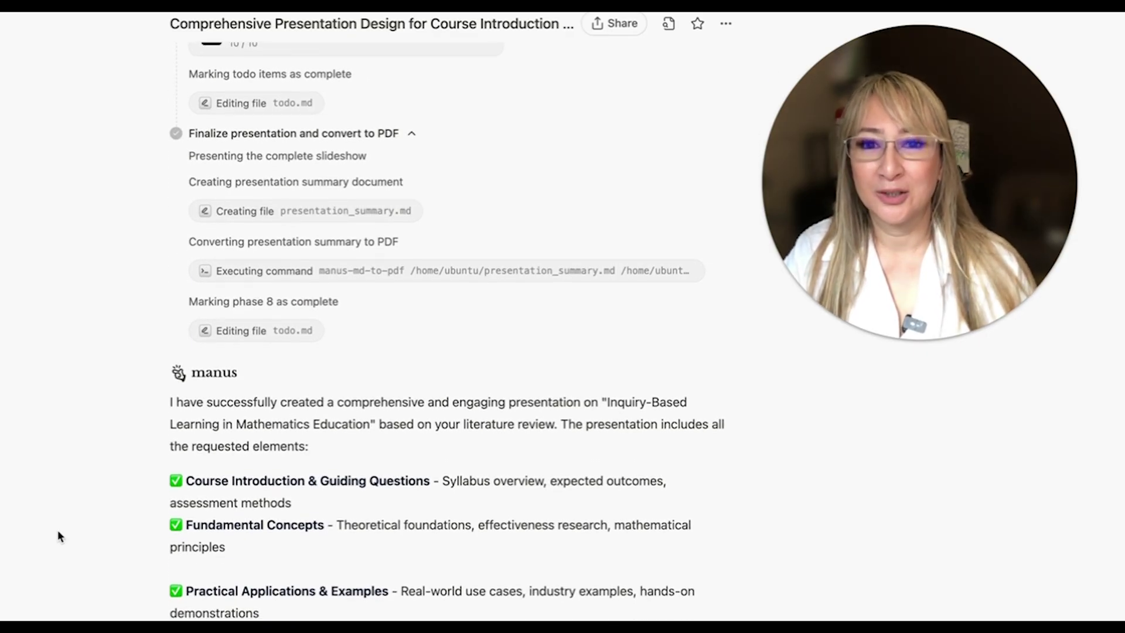
scroll(58, 532, "down", 1)
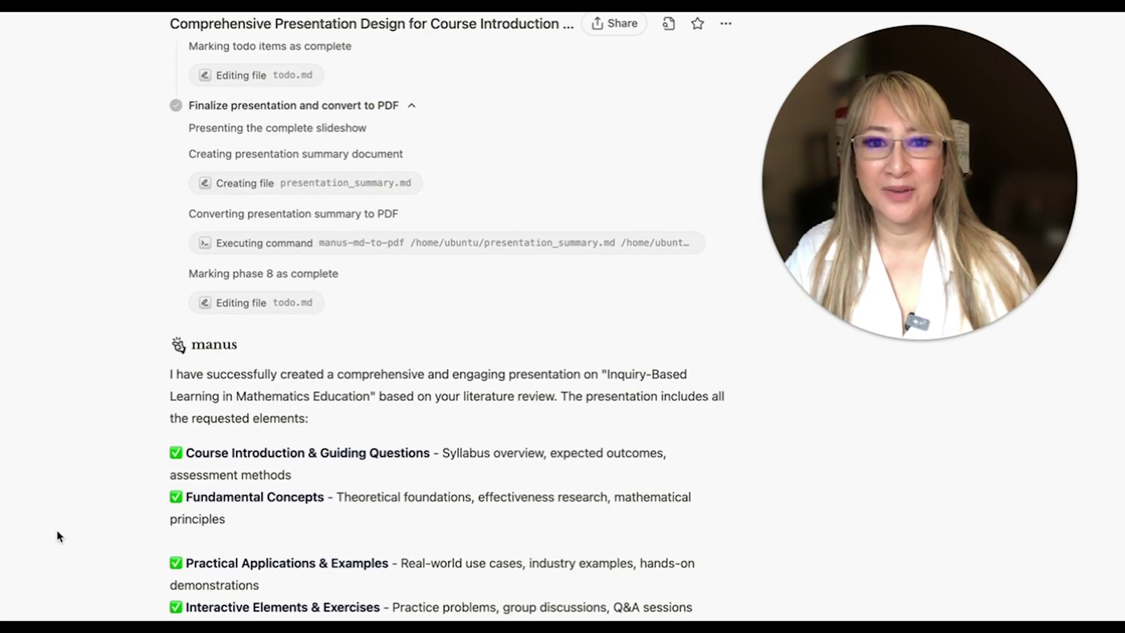
scroll(58, 534, "down", 1)
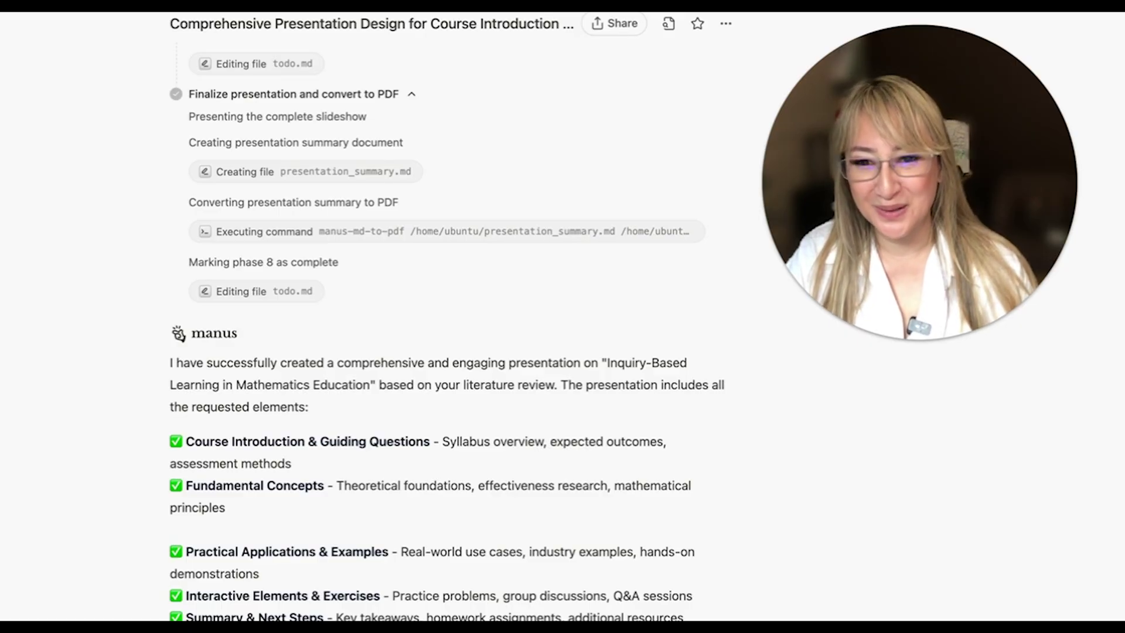
scroll(447, 334, "down", 5)
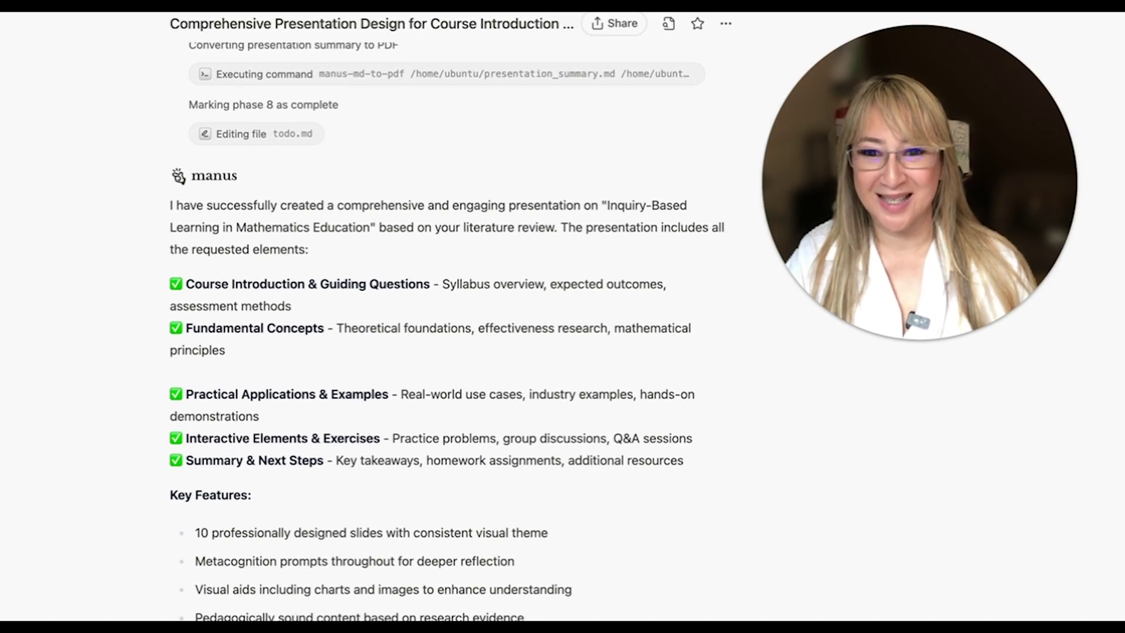
scroll(447, 332, "down", 3)
scroll(447, 332, "down", 2)
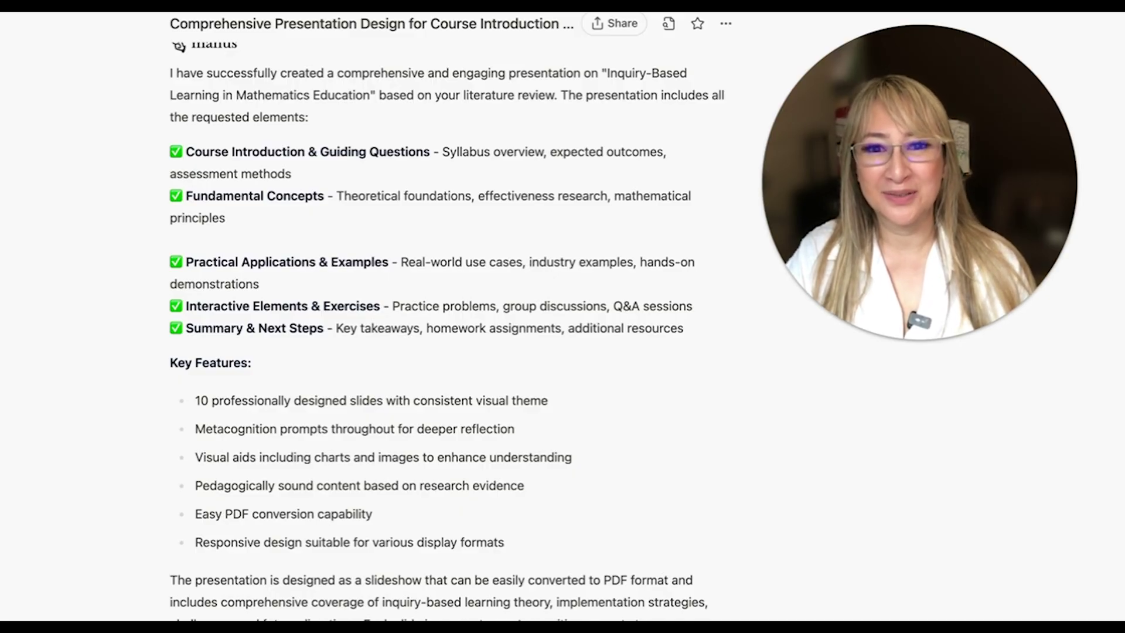
scroll(19, 510, "down", 2)
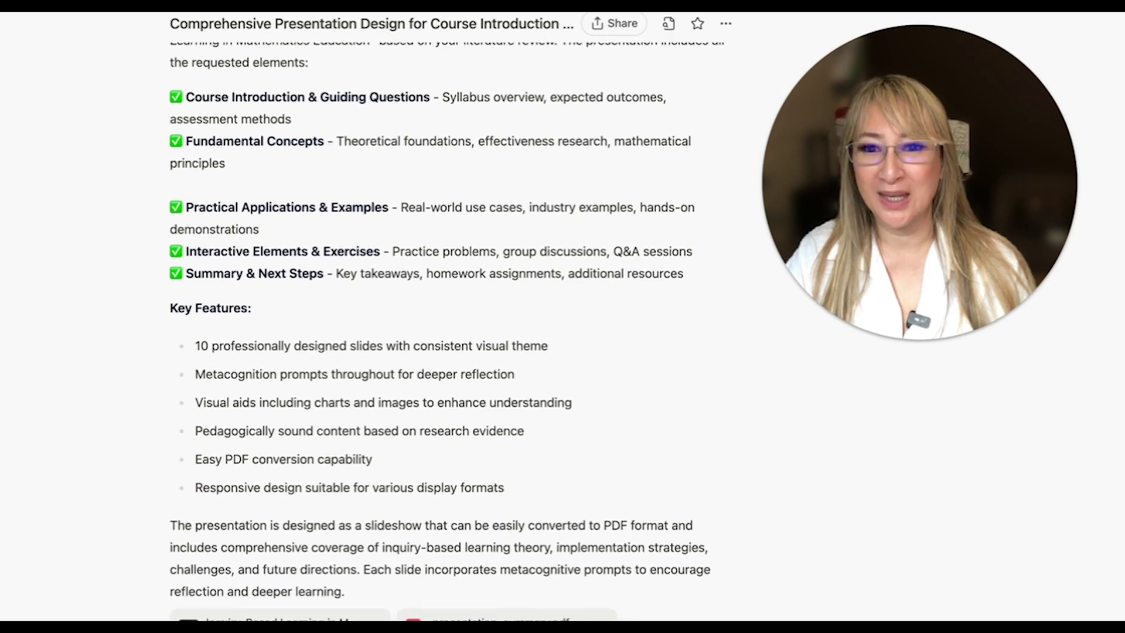
scroll(19, 510, "down", 2)
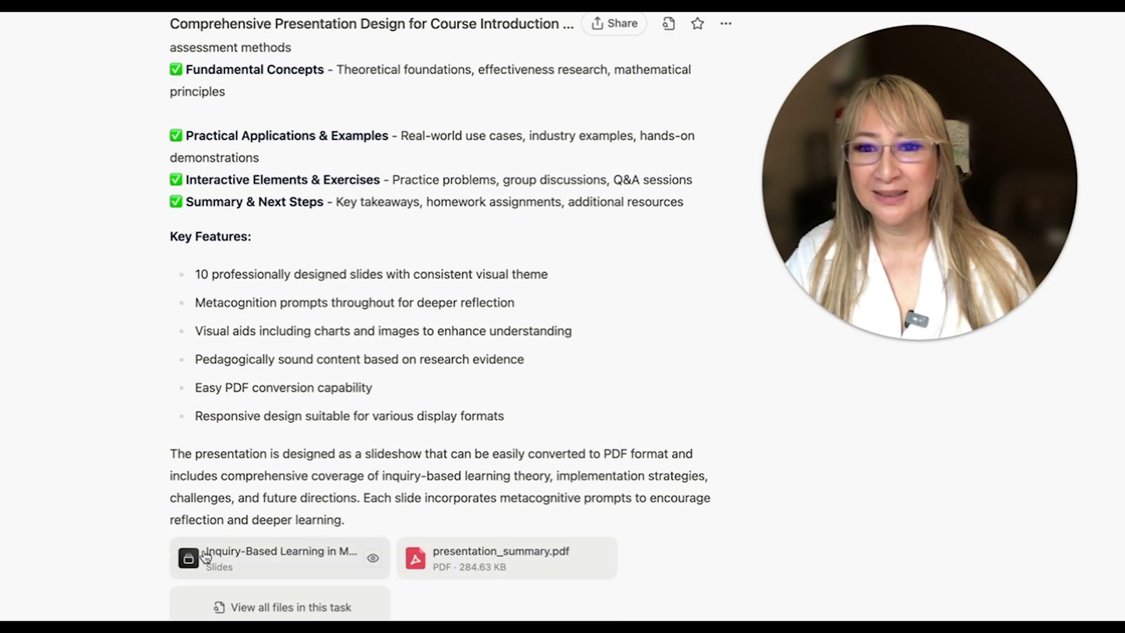
left_click(267, 566)
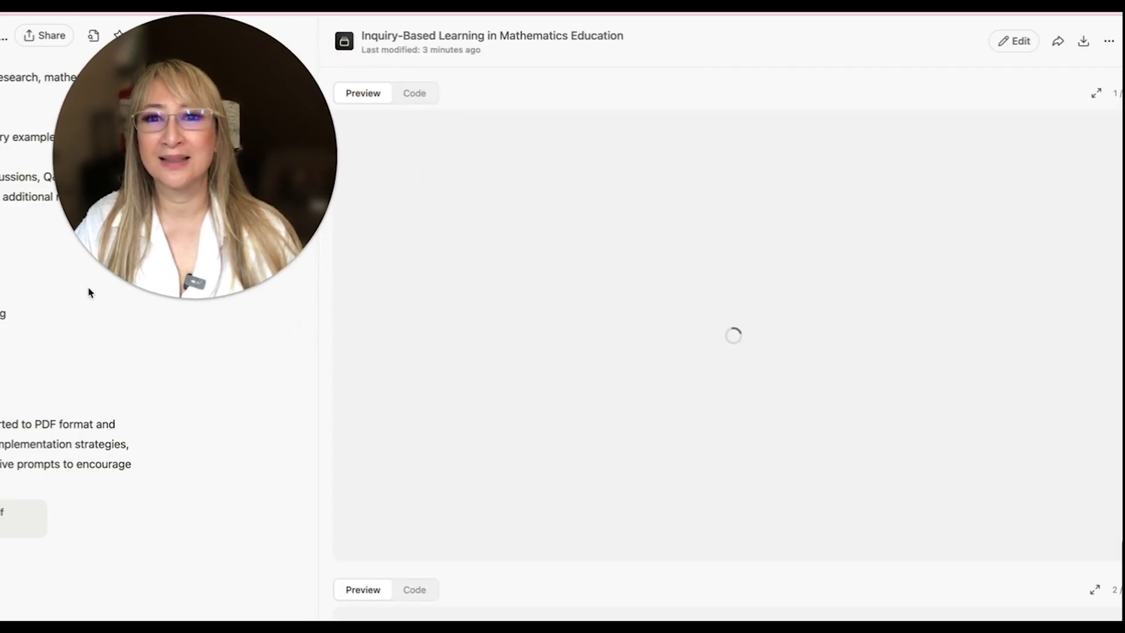
- Open the slideshow side viewer and scroll to slide 2, 'Course Introduction & Guiding Questions'
left_click(174, 300)
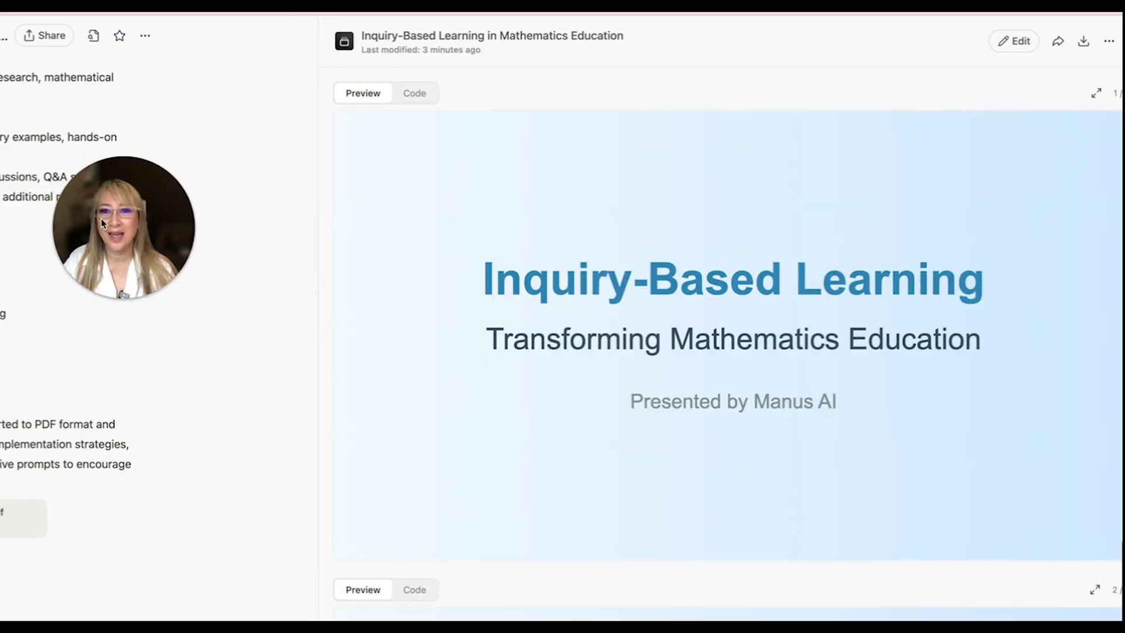
left_click_drag(101, 218, 226, 112)
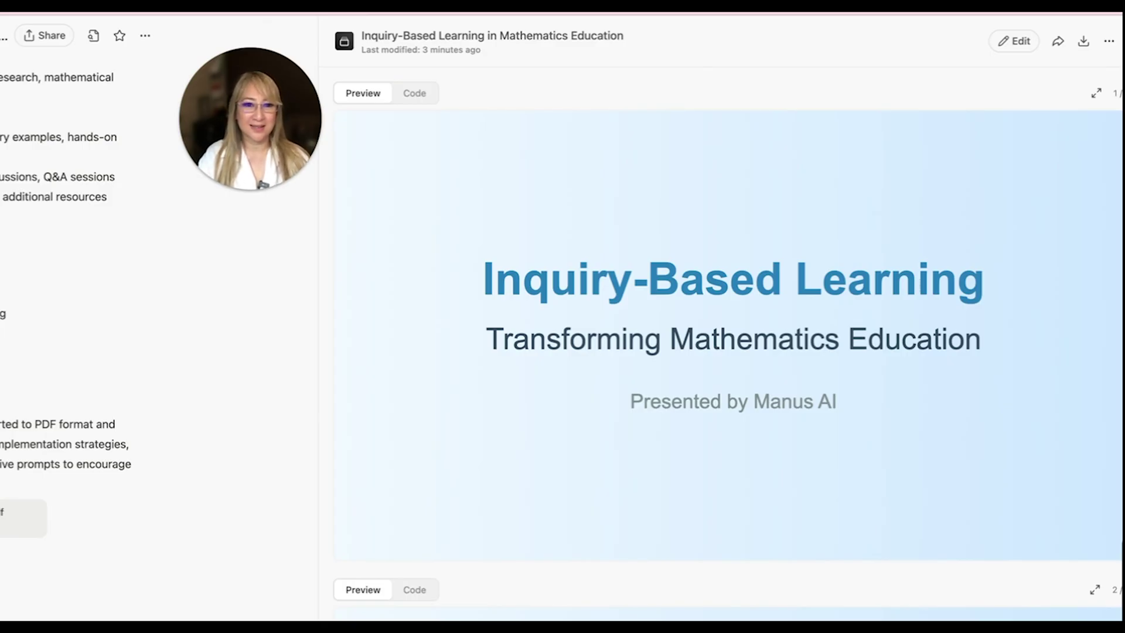
scroll(135, 424, "down", 1)
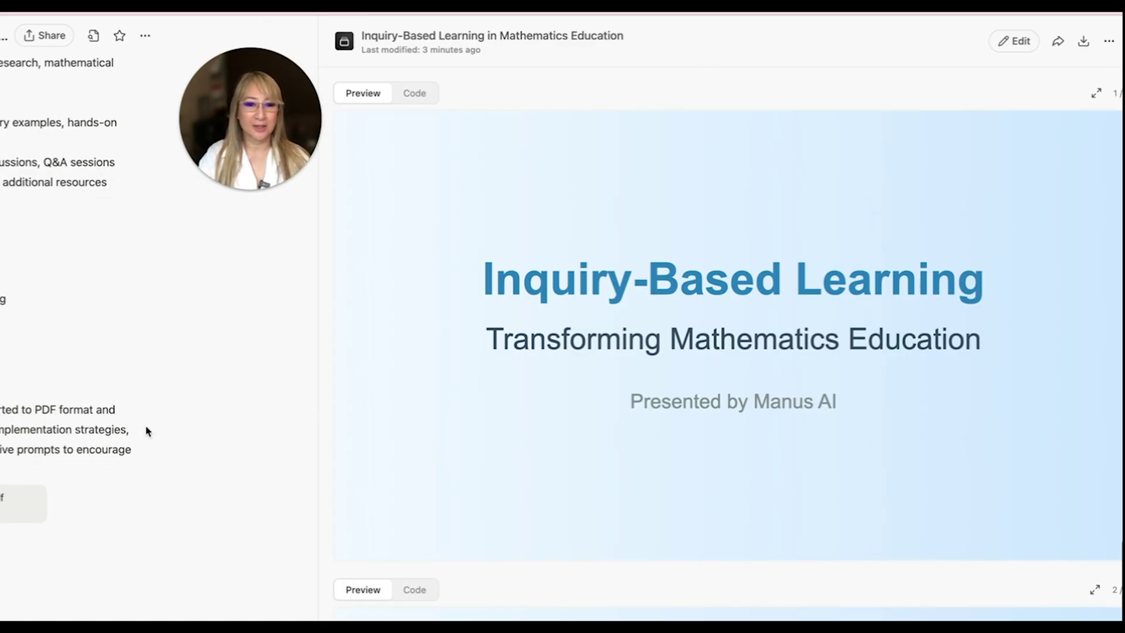
scroll(502, 511, "down", 5)
scroll(501, 515, "down", 5)
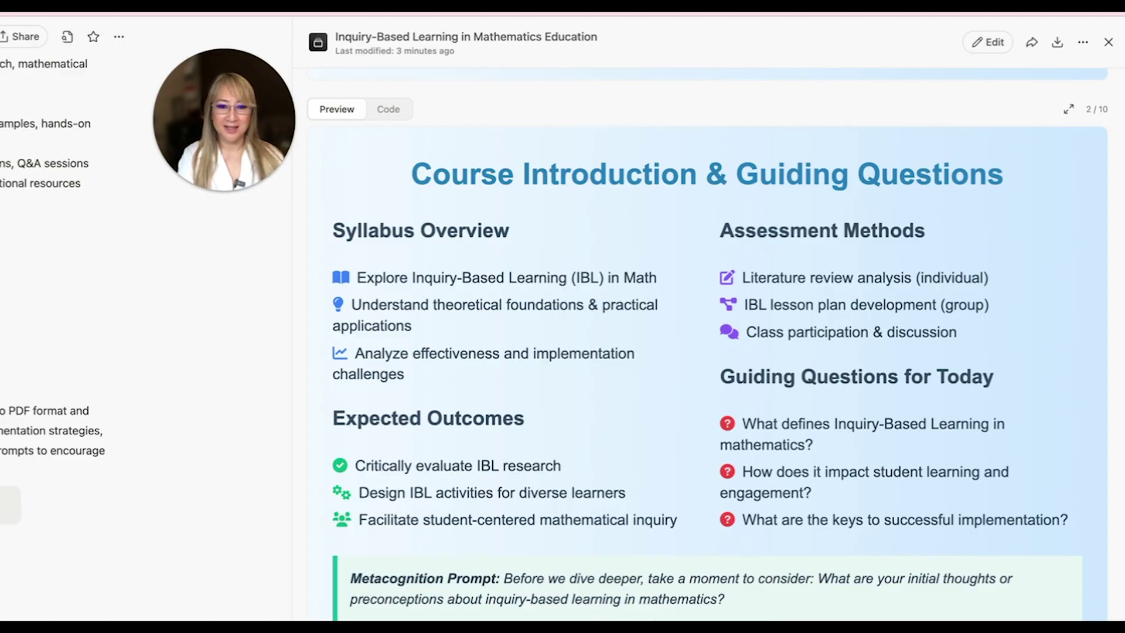
- Scroll through slide 3's Key Characteristics and Metacognition Prompt on to slide 4, 'Theoretical Foundations'
scroll(709, 346, "down", 5)
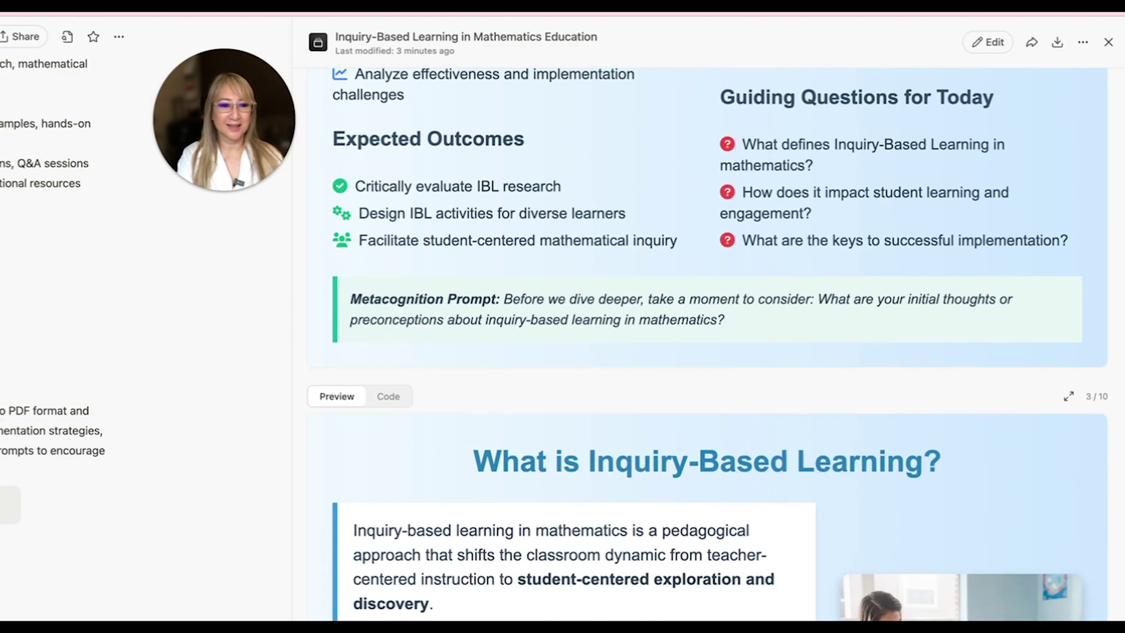
scroll(708, 345, "down", 2)
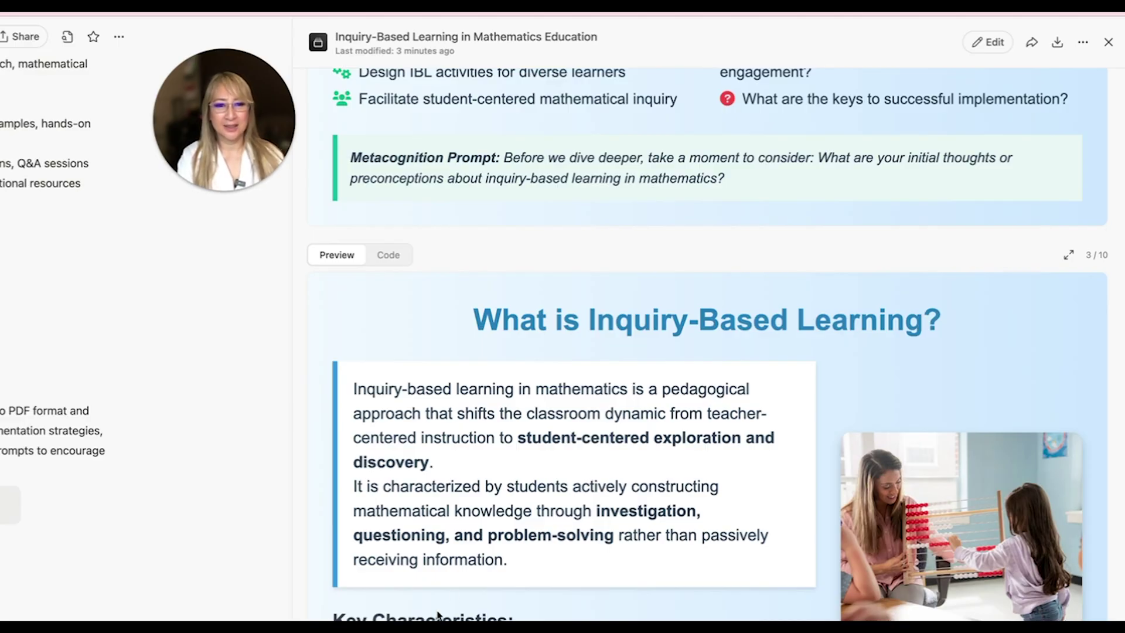
scroll(454, 590, "down", 1)
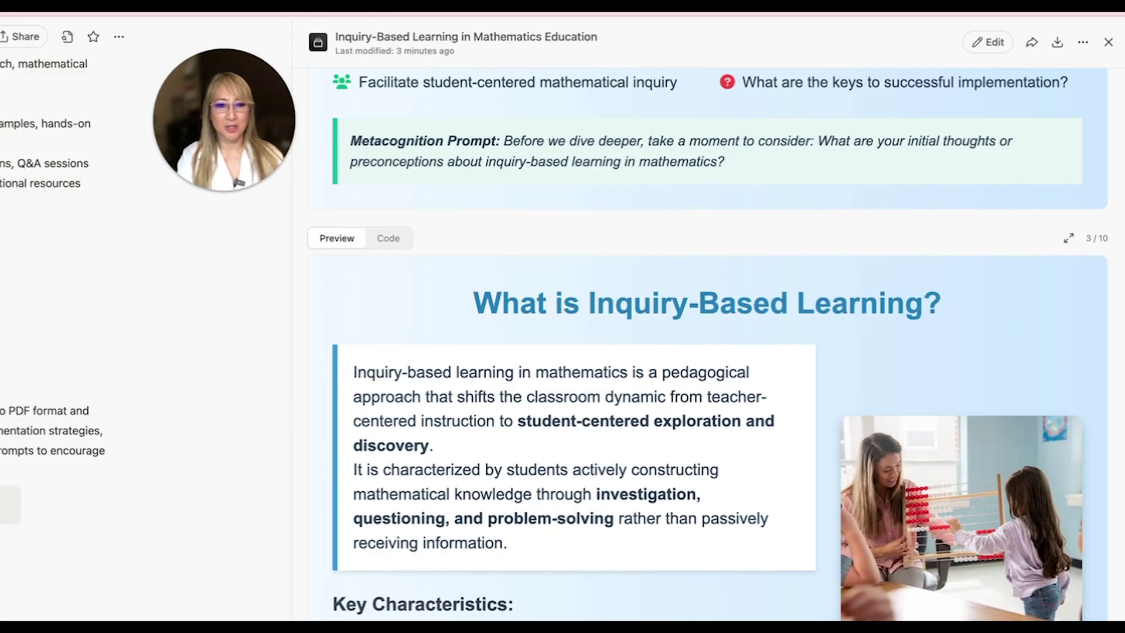
scroll(708, 410, "down", 4)
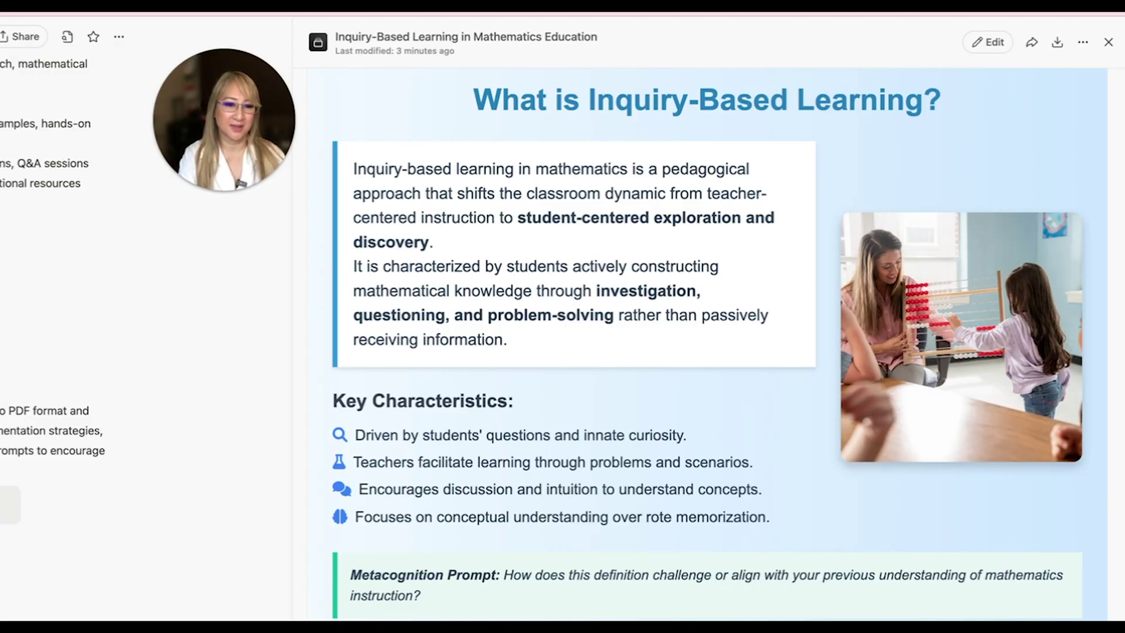
scroll(696, 344, "down", 8)
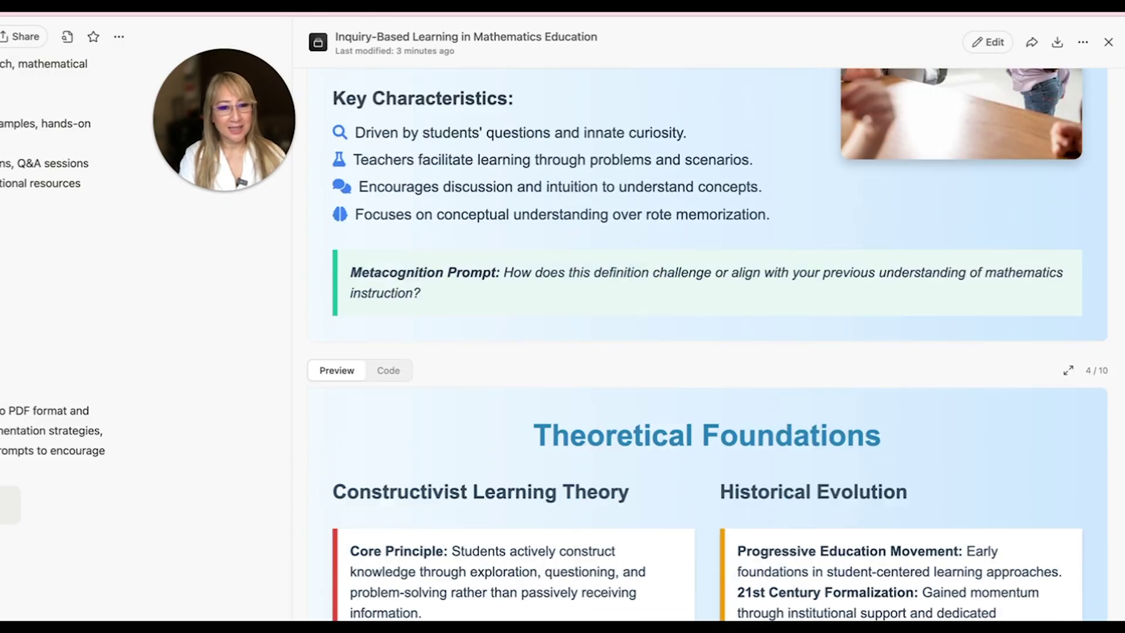
- Scroll past 'Theoretical Foundations' to slide 5's research-proven benefits and Engagement Impact chart
scroll(695, 345, "down", 2)
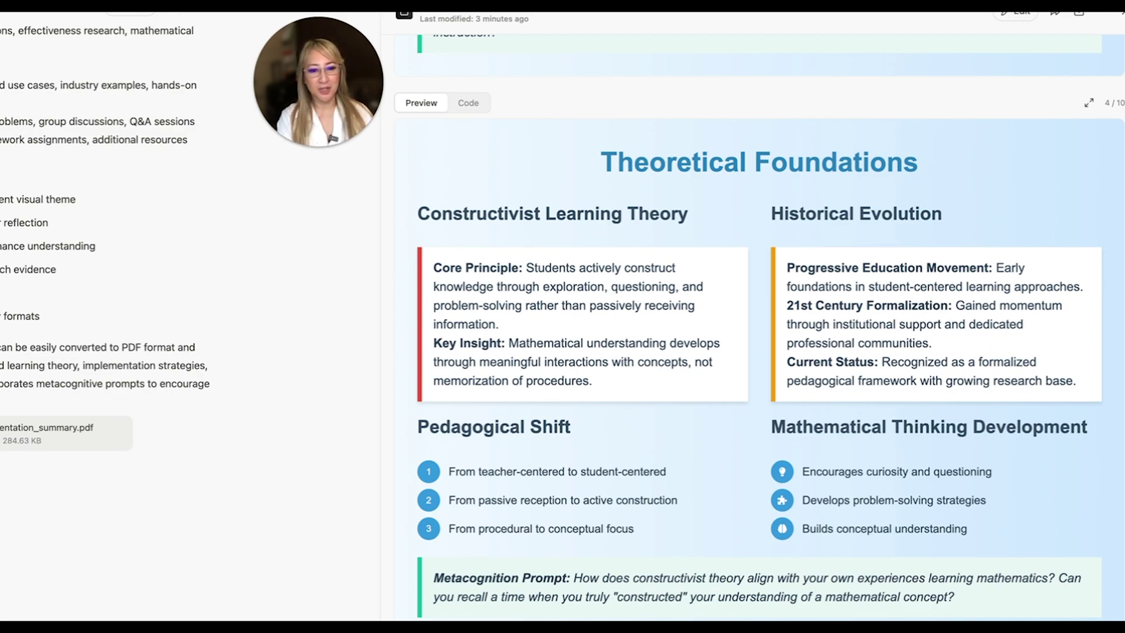
scroll(404, 520, "down", 3)
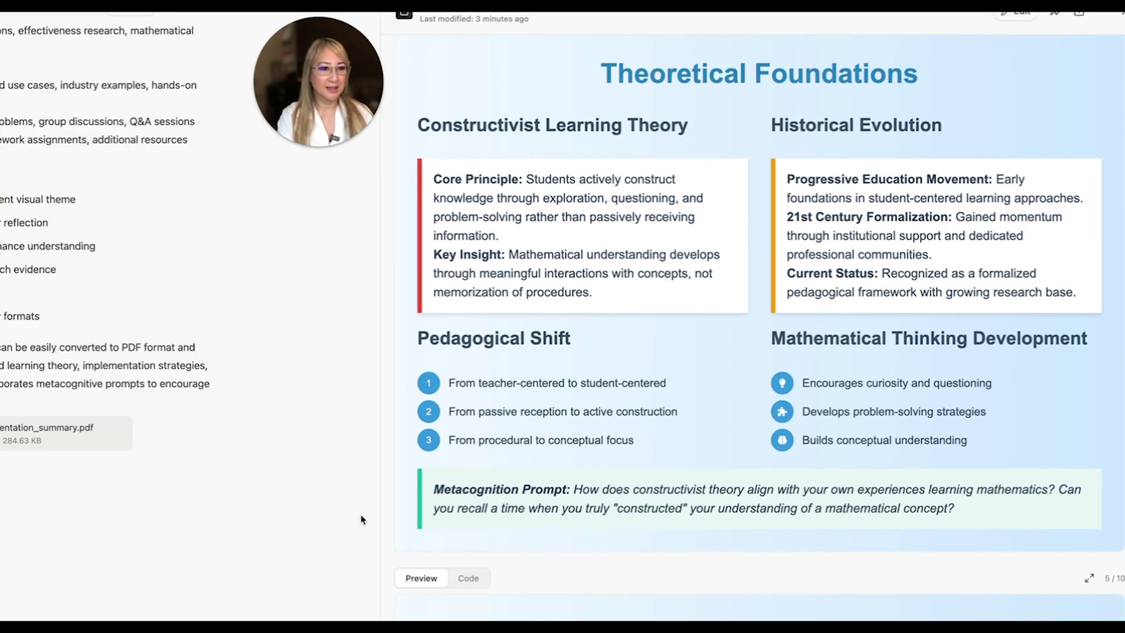
scroll(416, 513, "down", 10)
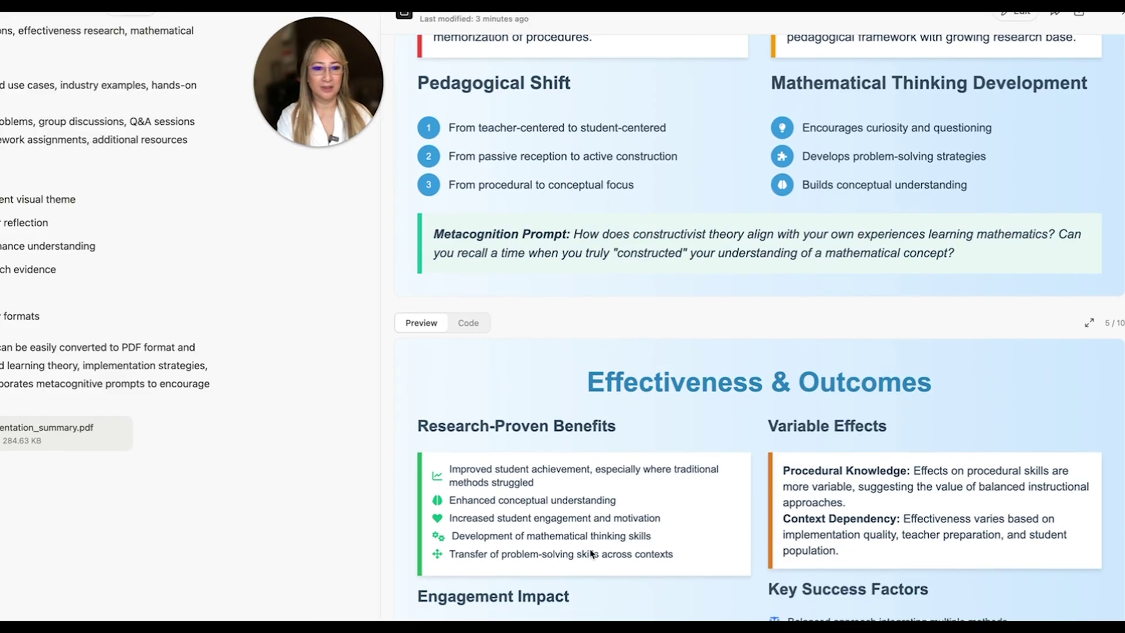
scroll(589, 551, "down", 1)
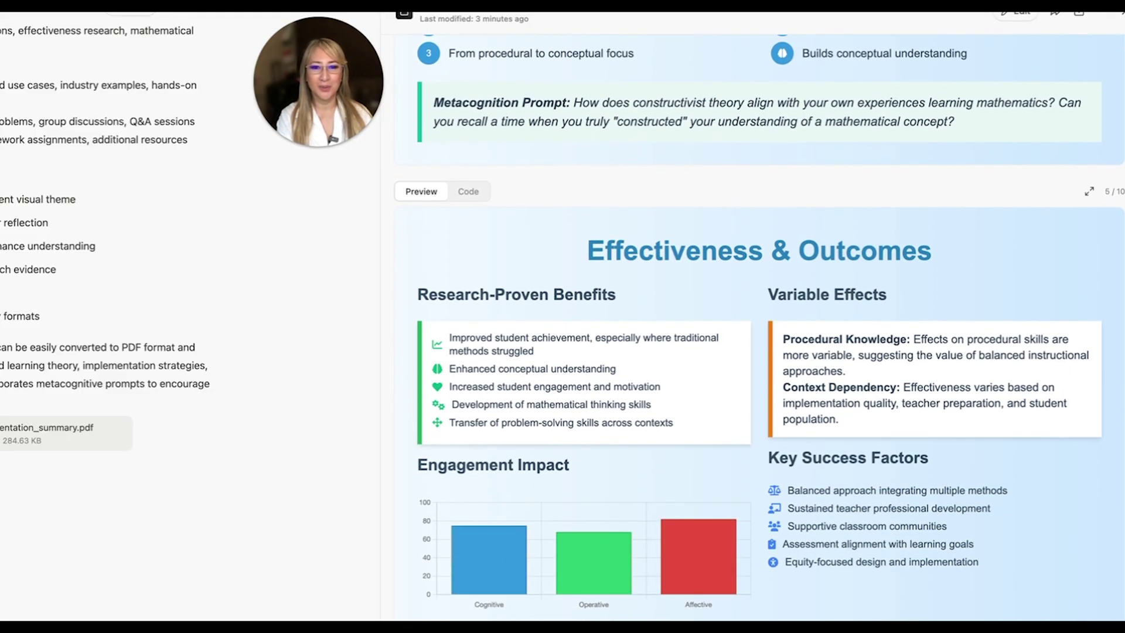